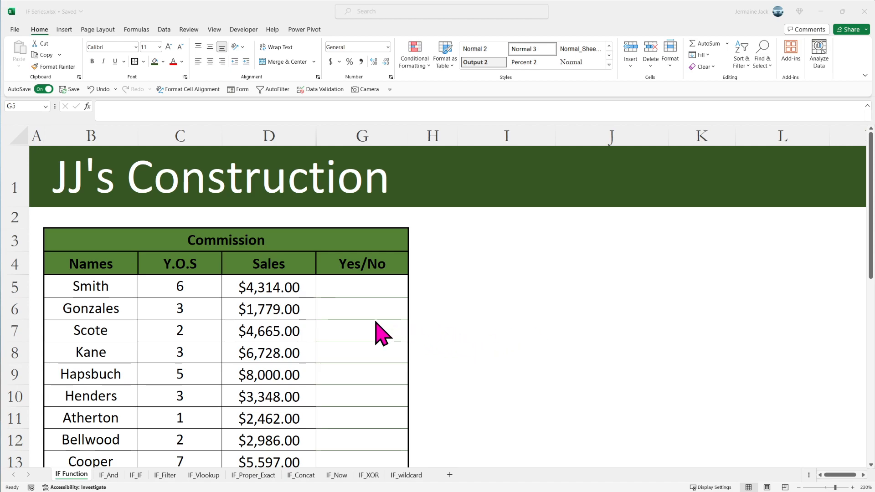
Step: In the first Yes/No cell, start an IF formula testing whether Smith's sales in D5 are greater than 3000
left_click(345, 288)
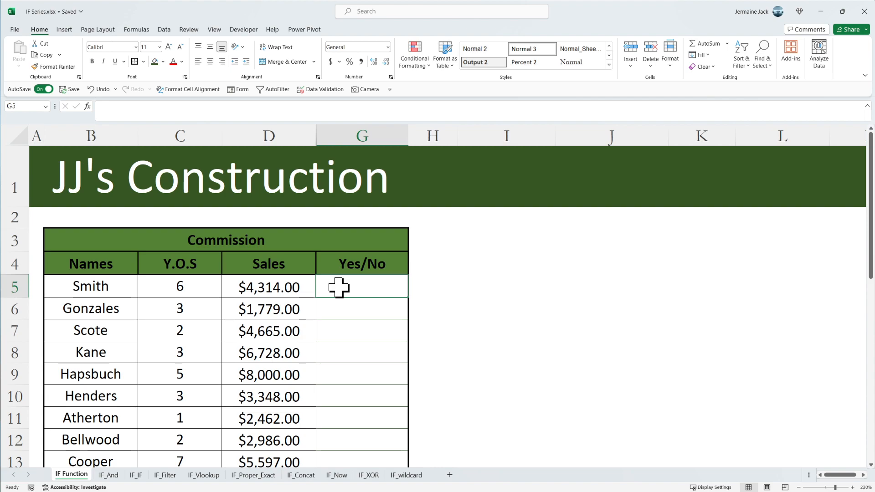
left_click(378, 261)
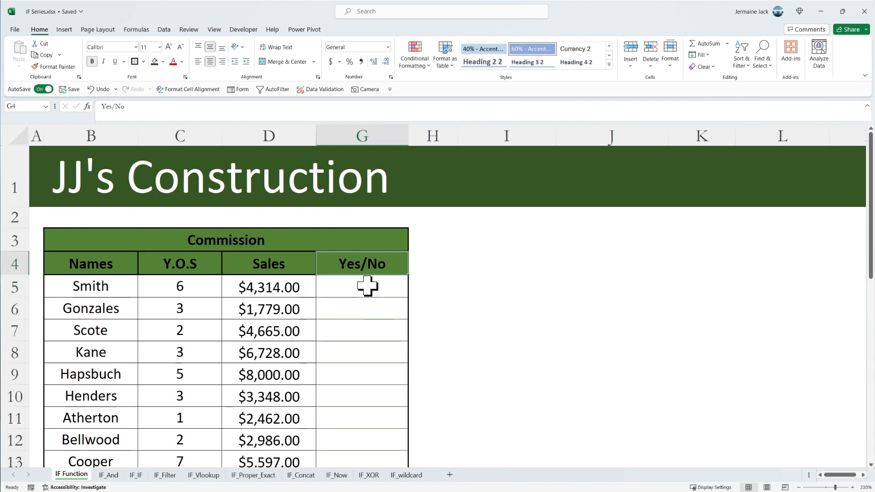
left_click(368, 286)
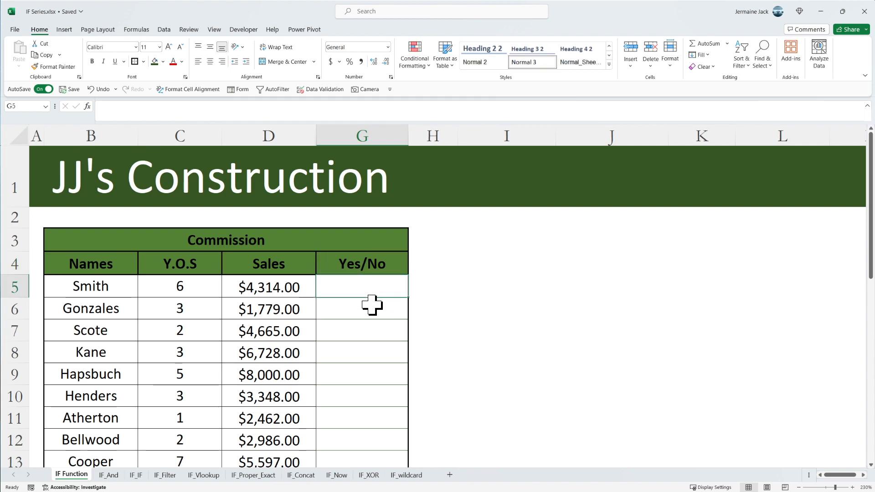
type("=")
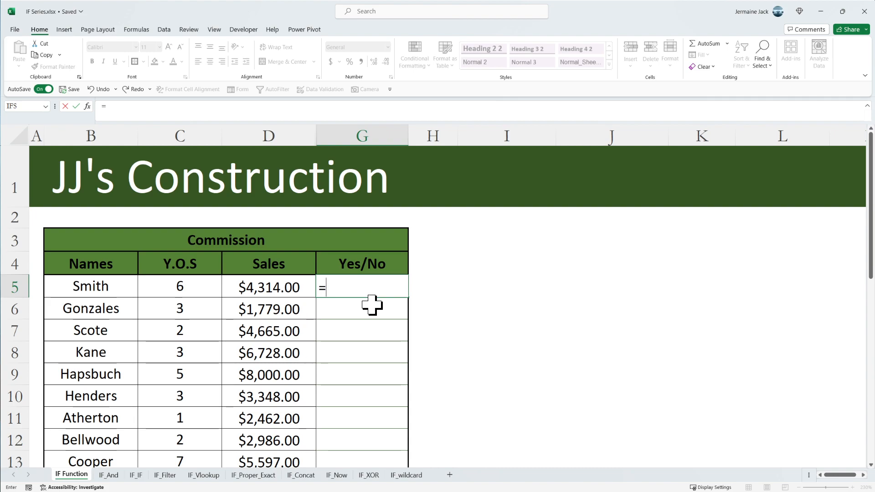
type("if")
key("Tab")
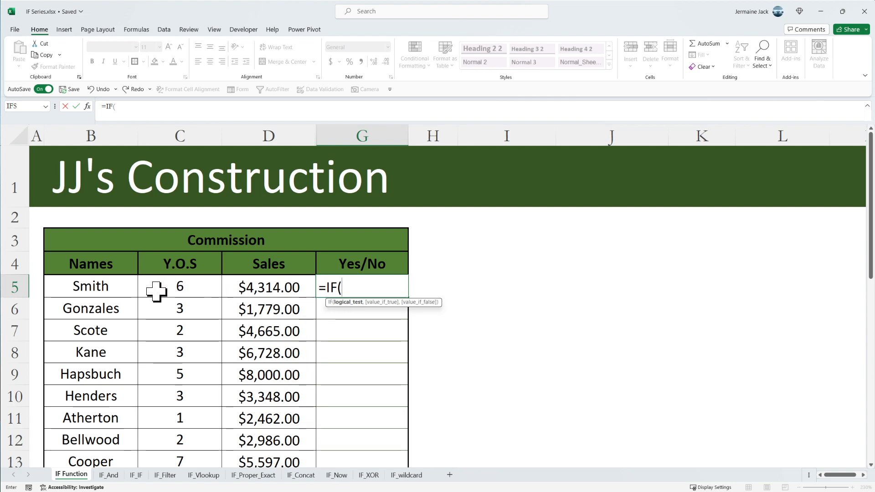
left_click(250, 289)
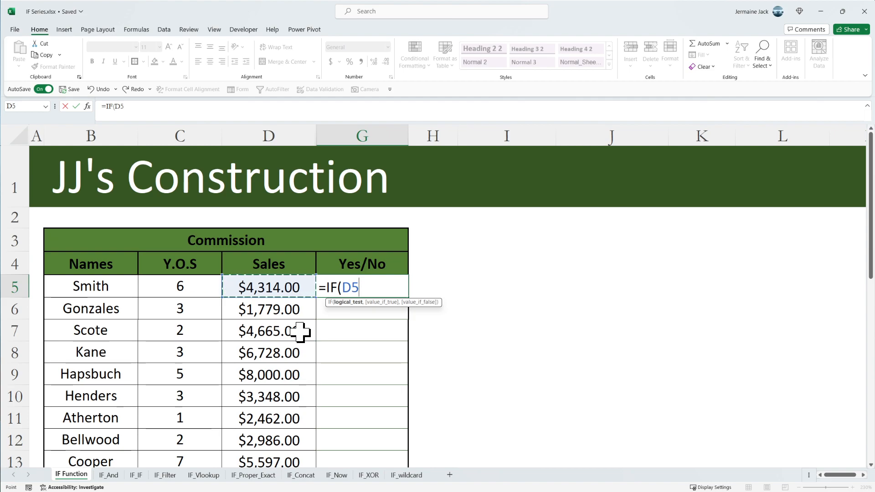
type(">3000")
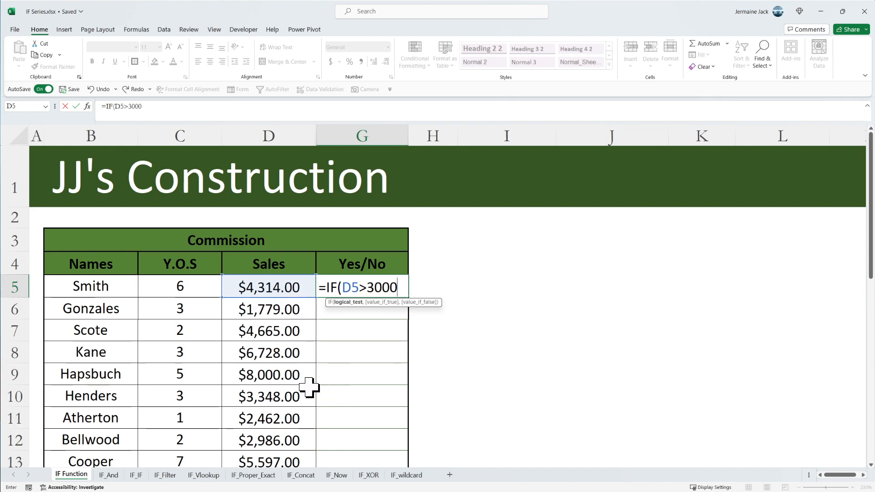
Step: Change the comparison in the test to greater than or equal to, making it D5>=3000
left_click(371, 286)
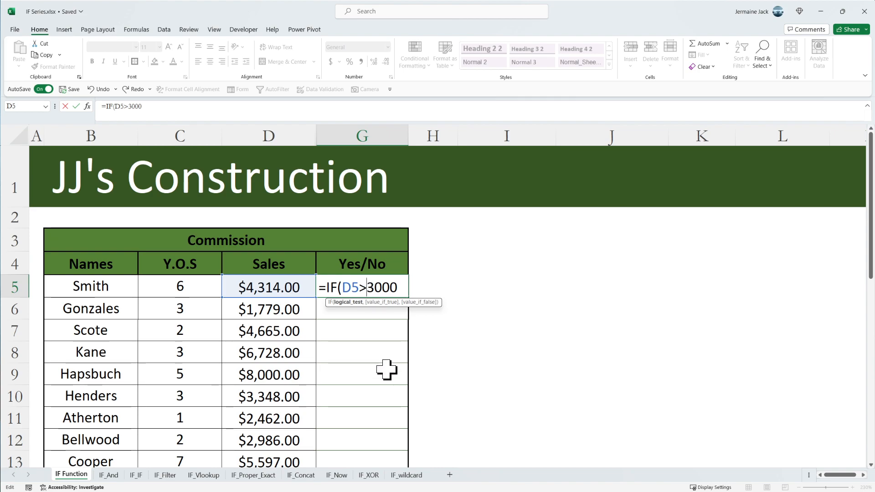
type("=")
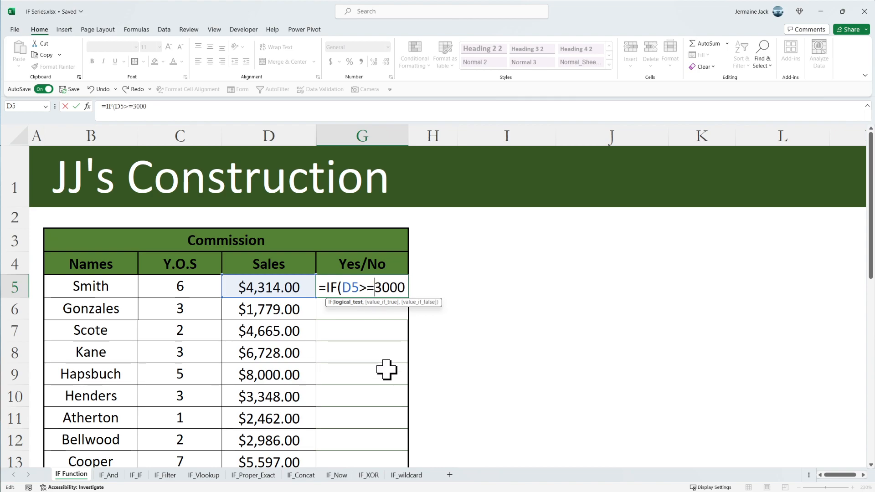
left_click(403, 289)
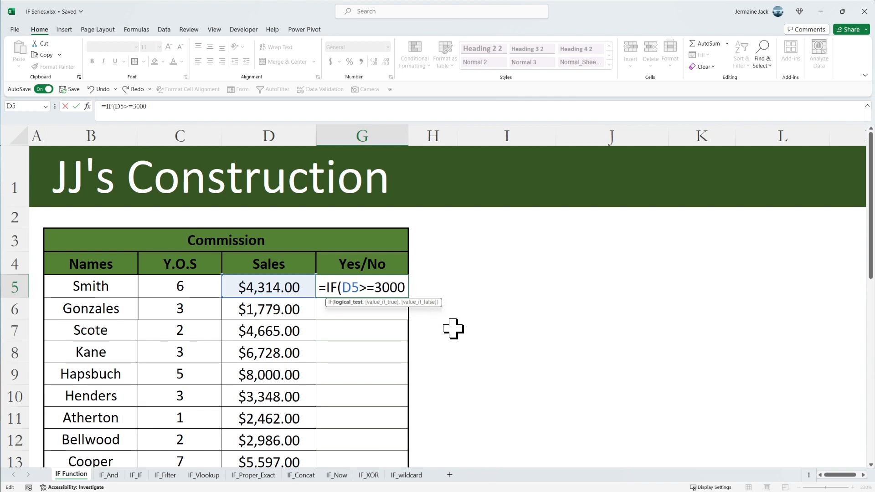
Step: Finish the IF formula with "Yes" as the true value and "No" as the false value, and enter it
type(",")
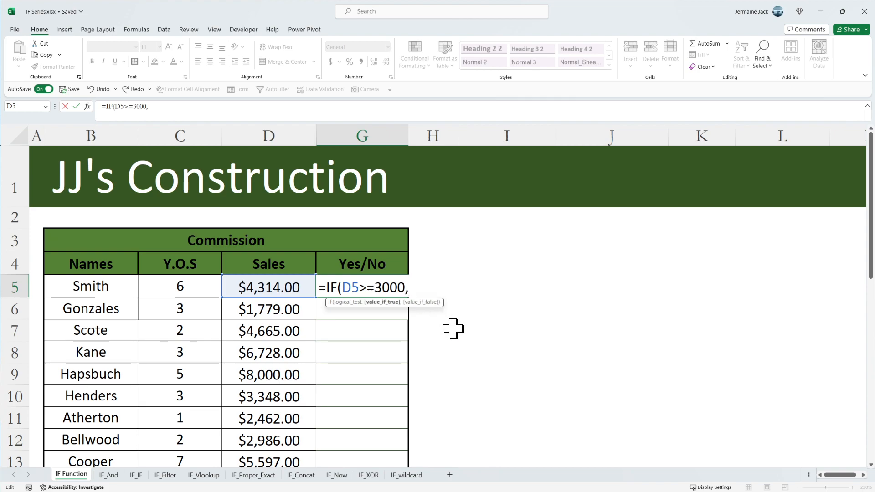
type("\"")
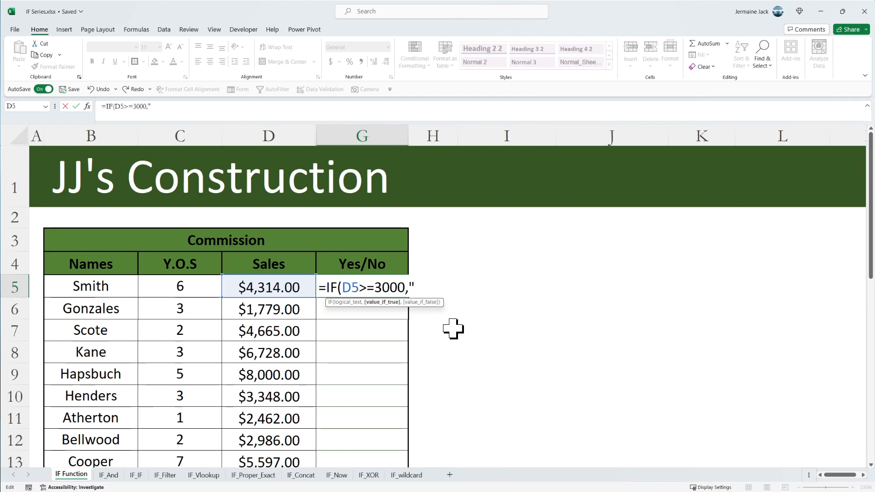
type("Yes\",")
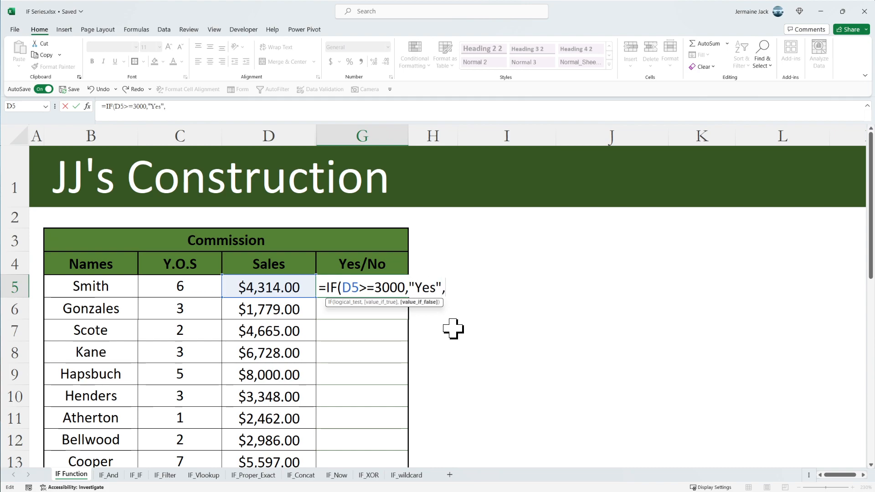
type("\"")
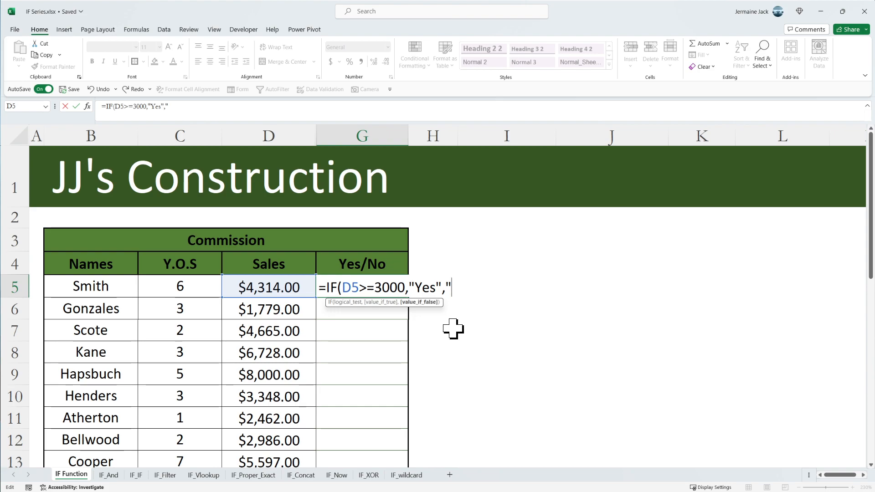
type("No\"")
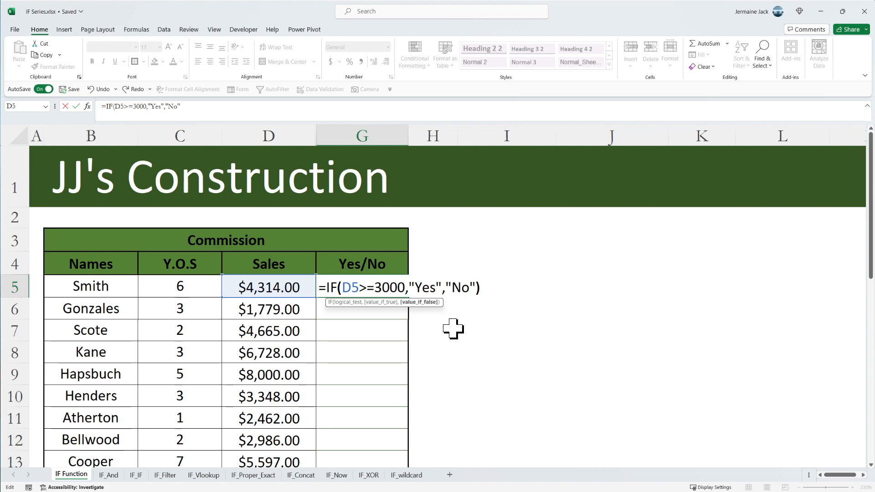
type(")")
key("Return")
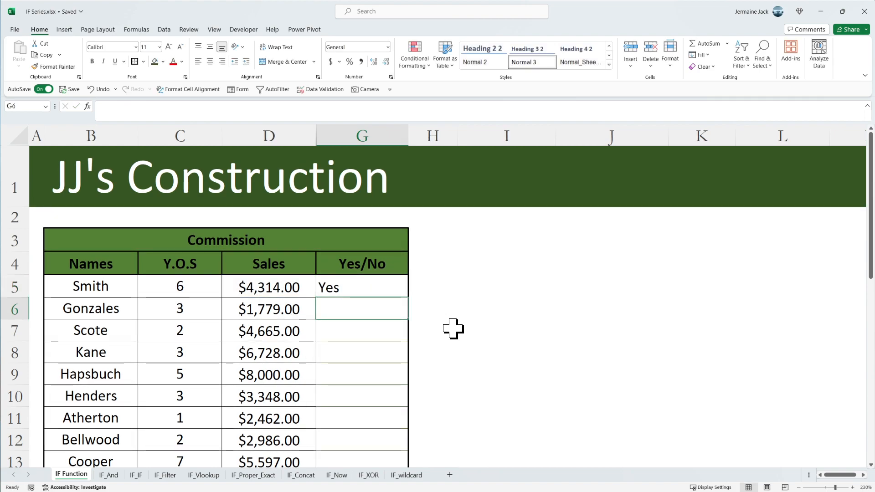
Step: Copy the IF formula down the Yes/No column for every employee in the table
left_click(399, 291)
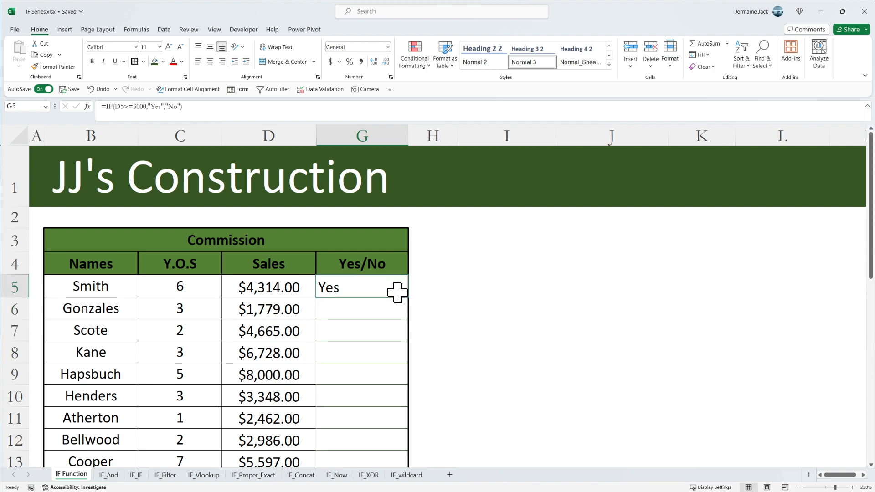
left_click_drag(409, 298, 407, 316)
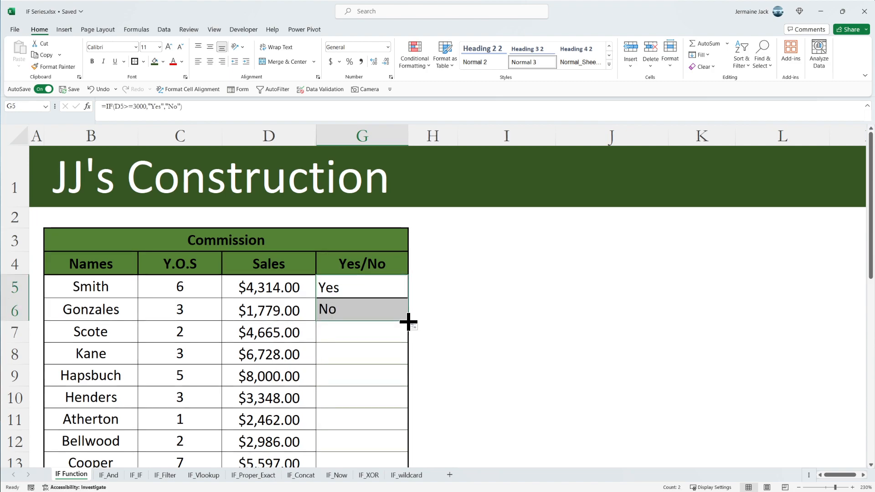
left_click(349, 304)
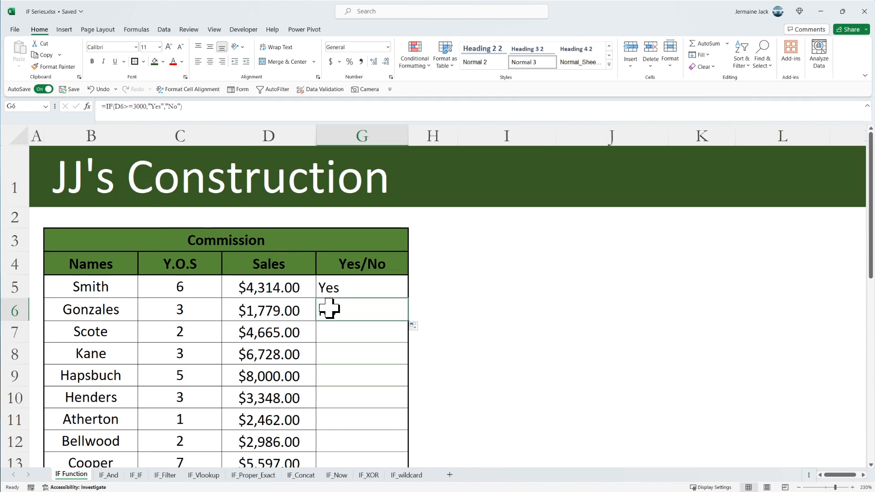
double_click(407, 321)
Step: Inspect the copied formulas and results in several cells of the Yes/No column
scroll(384, 313, "down", 1)
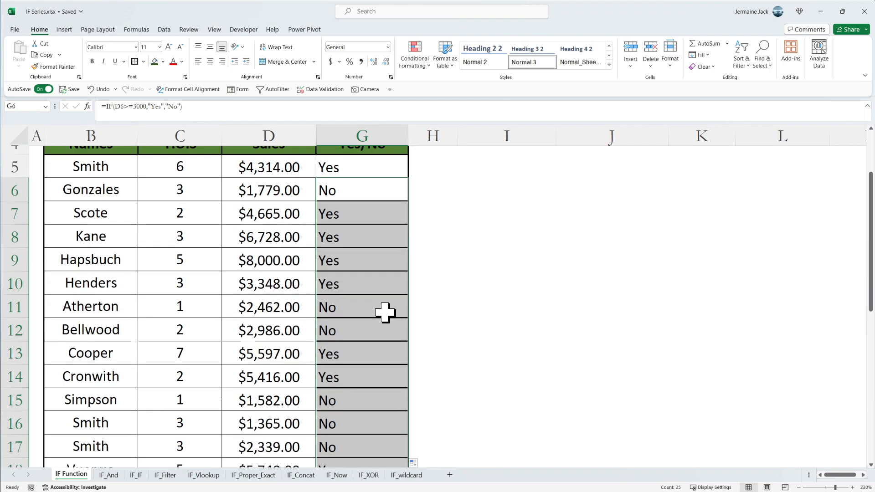
scroll(384, 312, "down", 1)
left_click(365, 277)
left_click(345, 253)
left_click(349, 269)
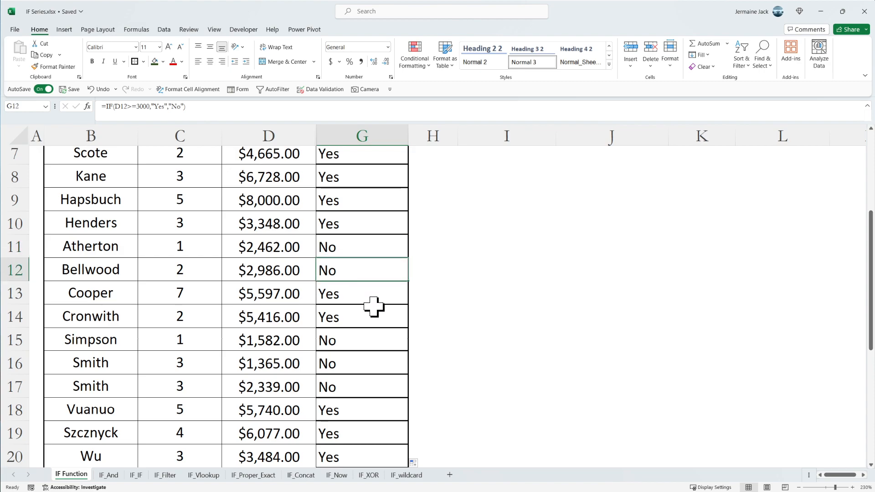
left_click_drag(354, 346, 363, 385)
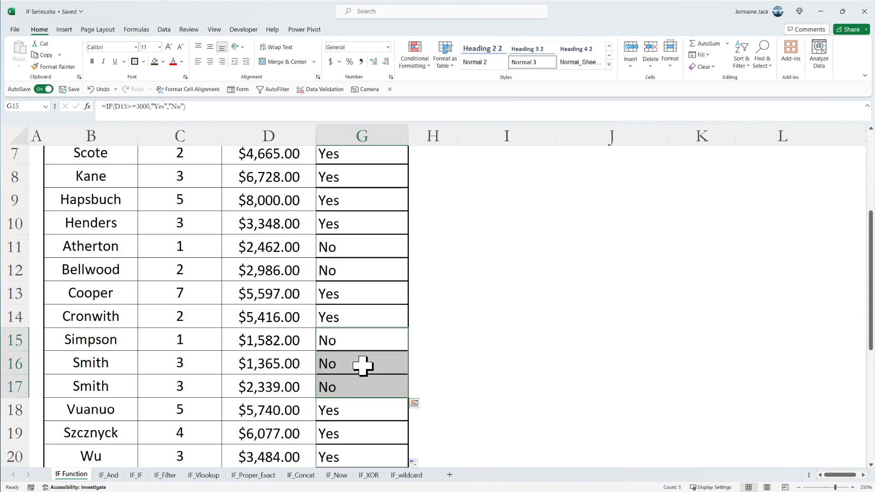
scroll(362, 364, "up", 2)
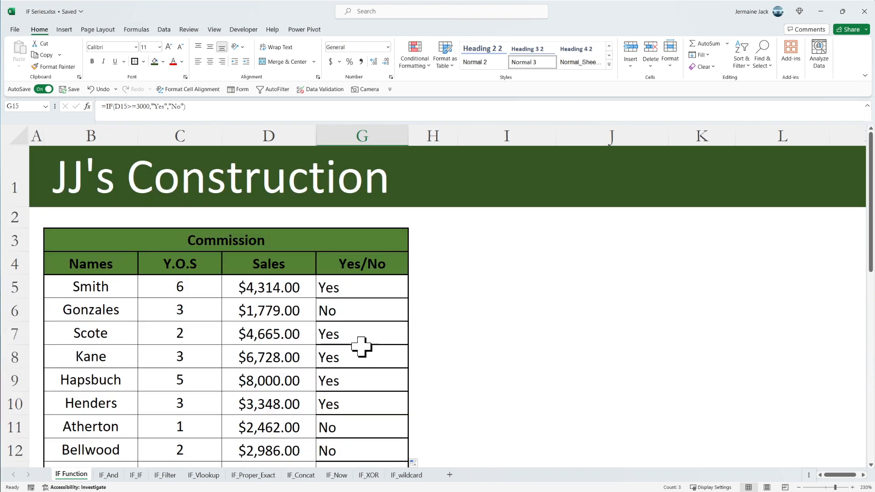
left_click(372, 294)
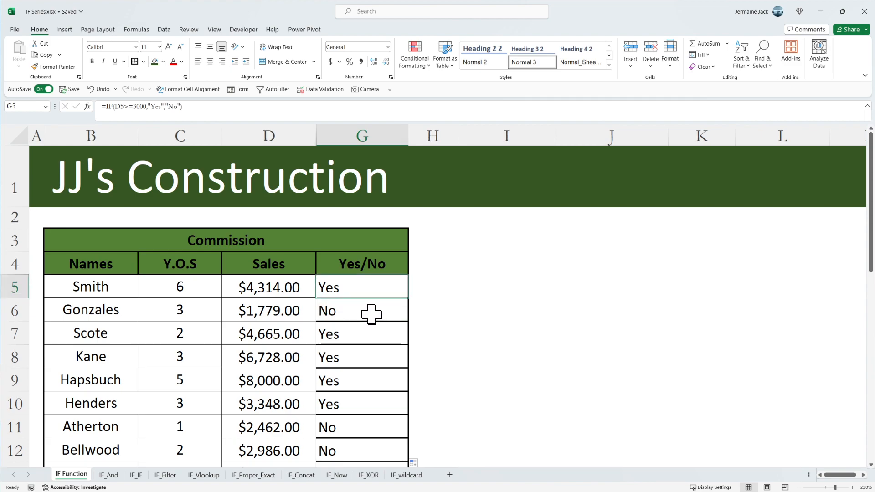